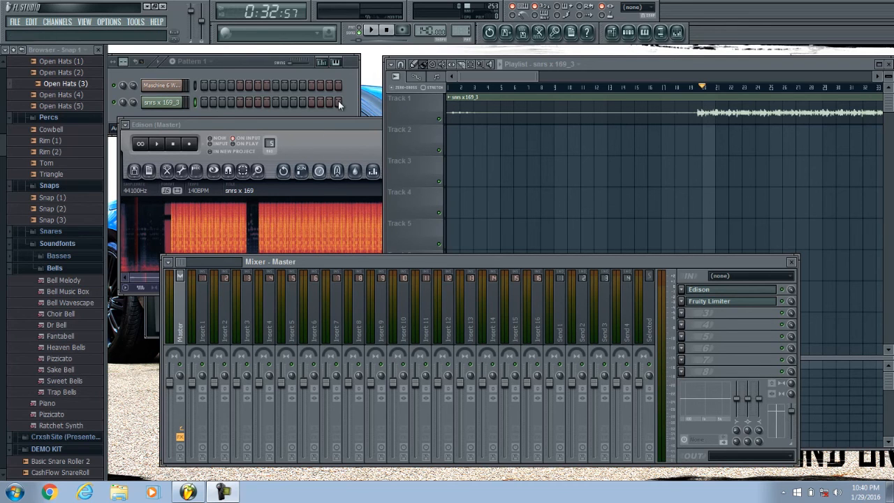
- Load Fruity dB Meter into the third effect slot of the Master track
{"action": "left_click_drag", "start_coordinate": [360, 40], "coordinate": [300, 37]}
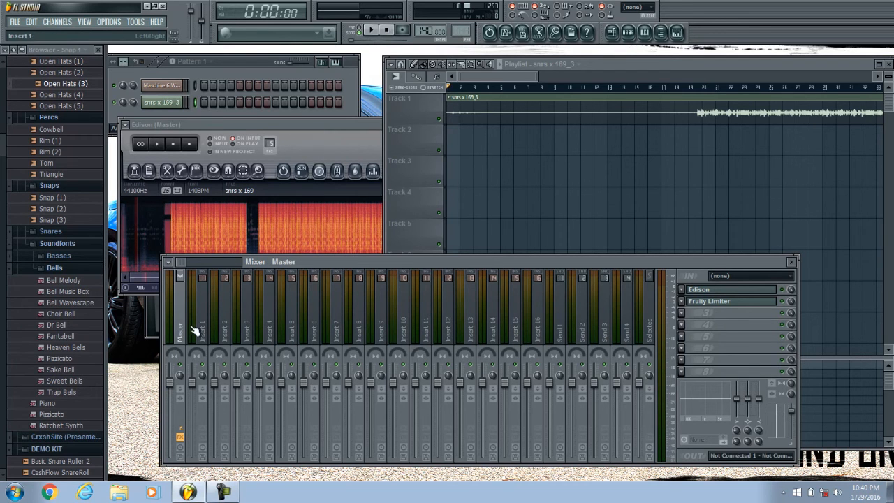
{"action": "left_click", "coordinate": [683, 314]}
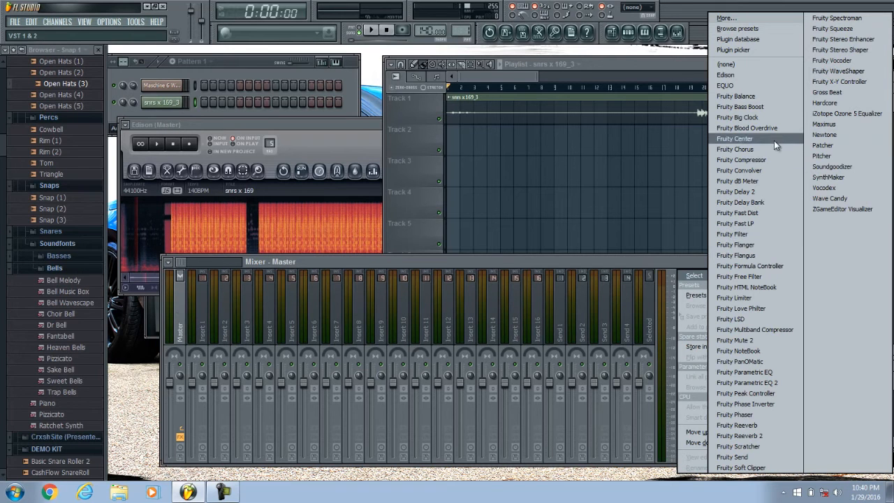
{"action": "left_click", "coordinate": [768, 182]}
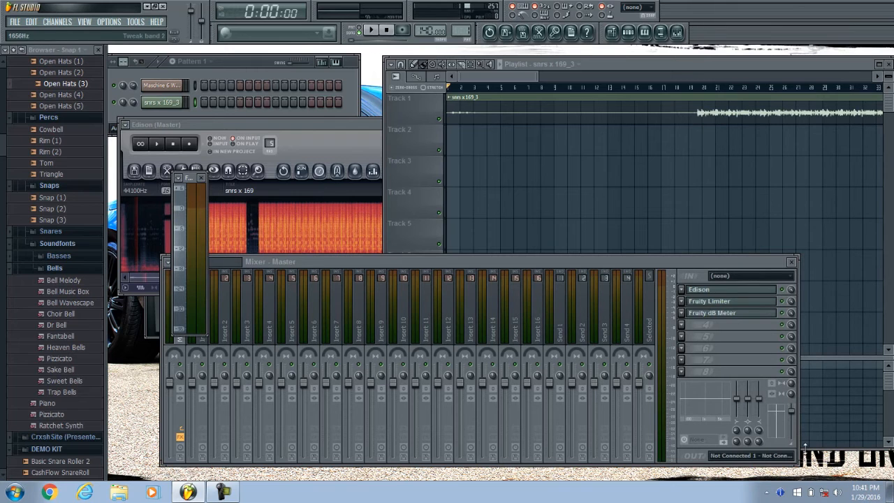
- Set the audio output device to Primary Sound Driver in the audio settings
{"action": "left_click", "coordinate": [109, 21]}
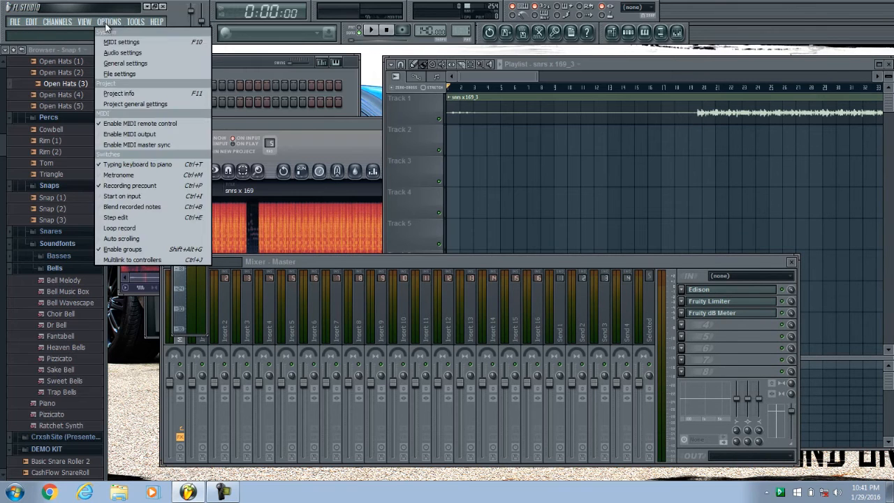
{"action": "left_click", "coordinate": [123, 52]}
{"action": "left_click", "coordinate": [386, 122]}
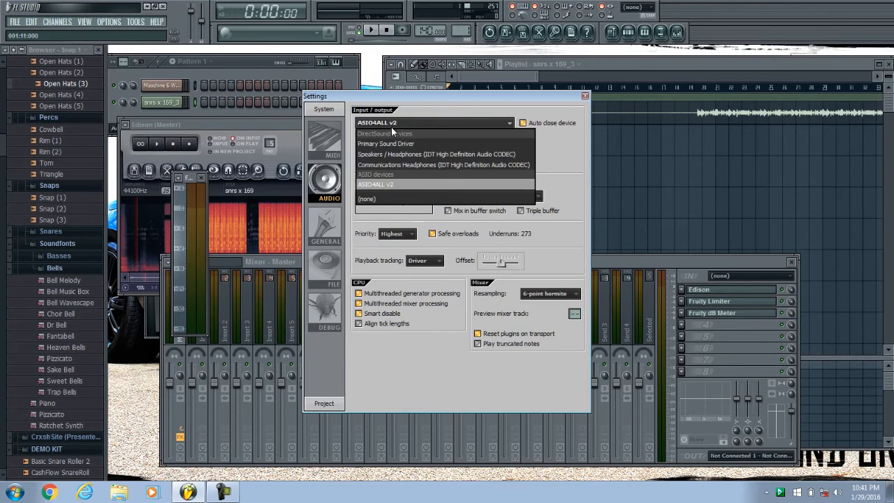
{"action": "left_click", "coordinate": [400, 144]}
{"action": "left_click", "coordinate": [585, 96]}
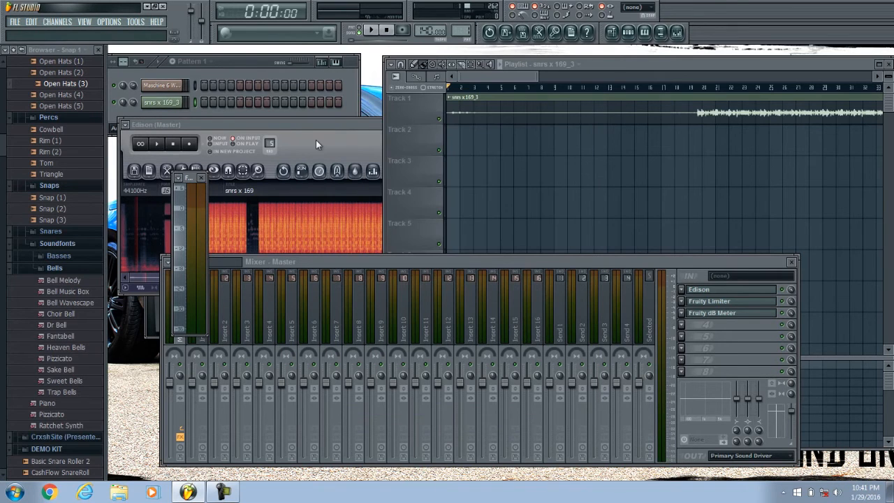
- Play the song with the Master track's Fruity Limiter open over the mixer, watch its waveform display and stop playback
{"action": "key", "text": "space"}
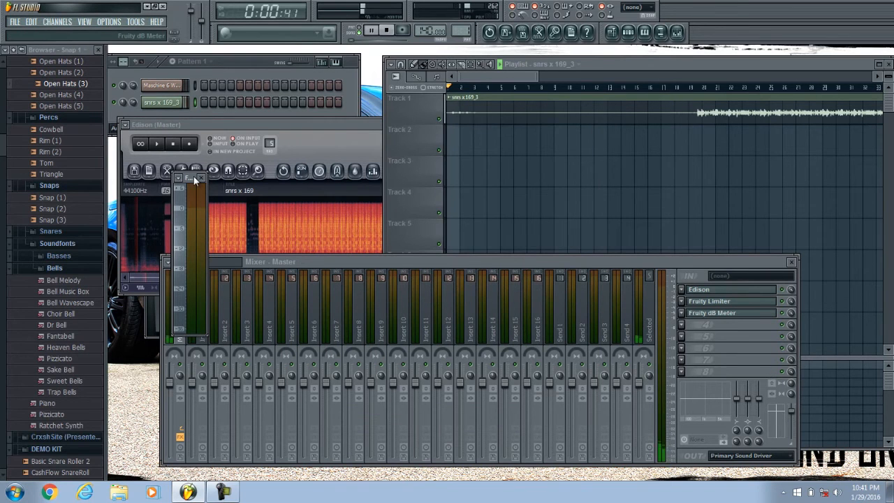
{"action": "left_click_drag", "start_coordinate": [191, 177], "coordinate": [328, 306]}
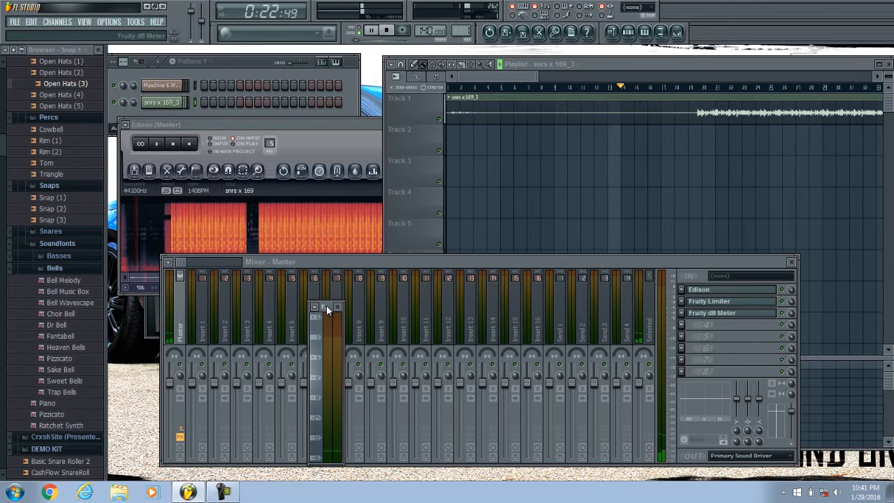
{"action": "left_click", "coordinate": [719, 304]}
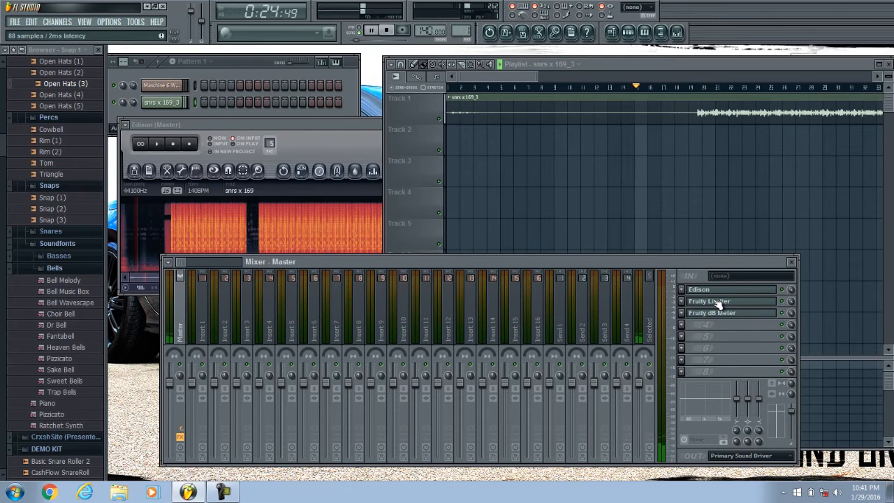
{"action": "left_click", "coordinate": [719, 302]}
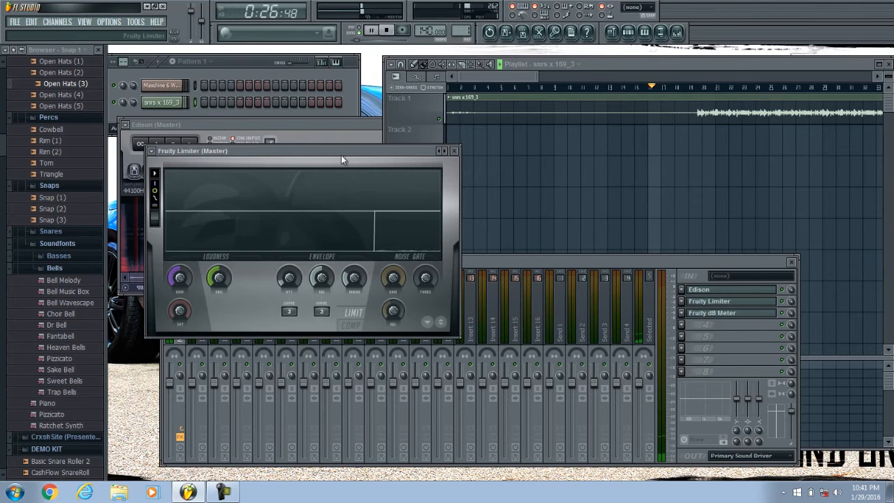
{"action": "left_click_drag", "start_coordinate": [347, 151], "coordinate": [512, 212]}
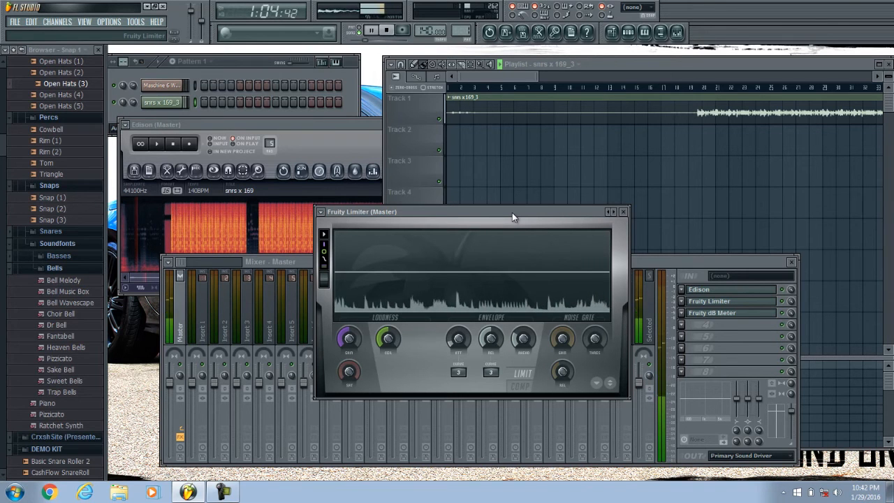
{"action": "key", "text": "space"}
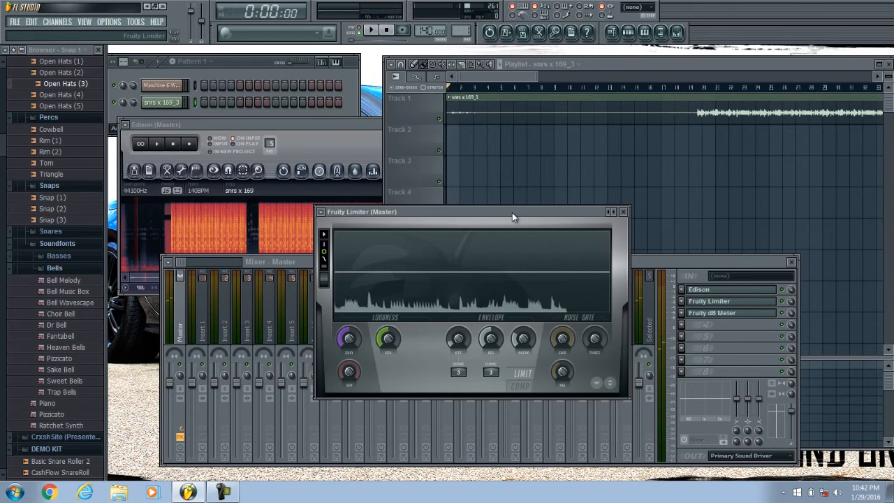
- Select bars 20 to 23 in the playlist as the playback range, play it through Fruity Limiter and freeze the limiter's display
{"action": "mouse_move", "coordinate": [447, 300]}
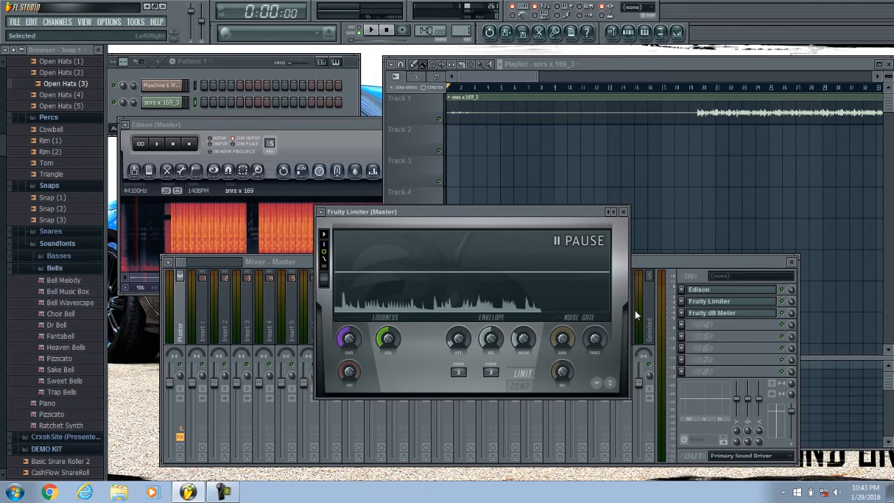
{"action": "left_click", "coordinate": [380, 31]}
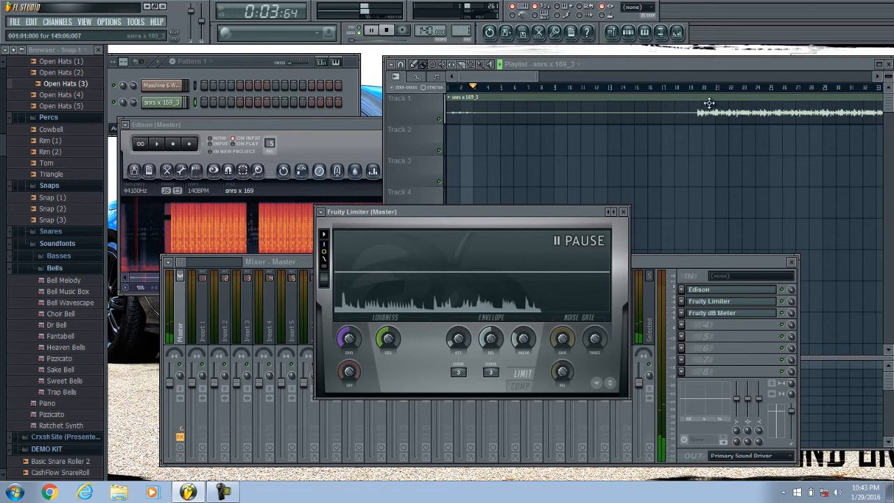
{"action": "left_click_drag", "start_coordinate": [704, 87], "coordinate": [756, 86]}
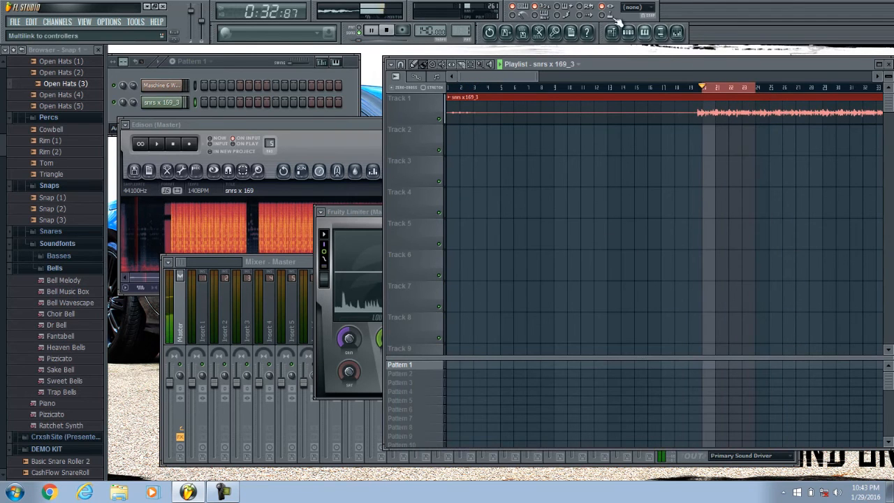
{"action": "left_click", "coordinate": [363, 213]}
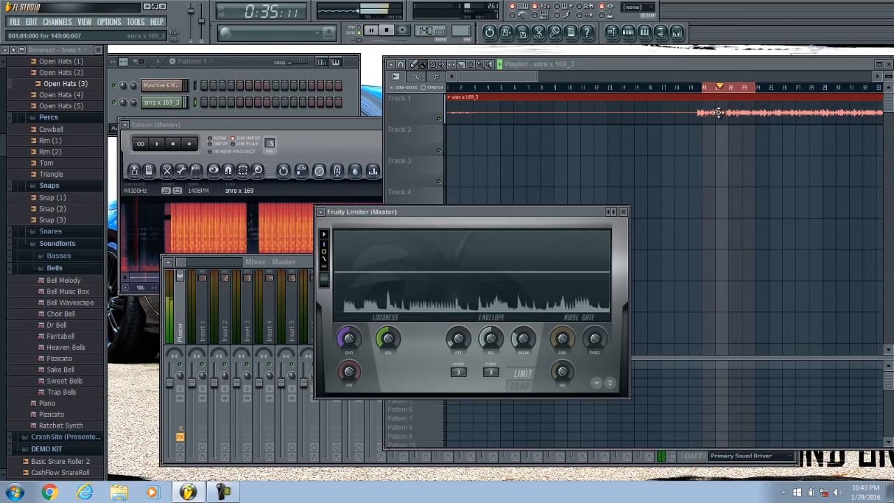
{"action": "left_click", "coordinate": [525, 252]}
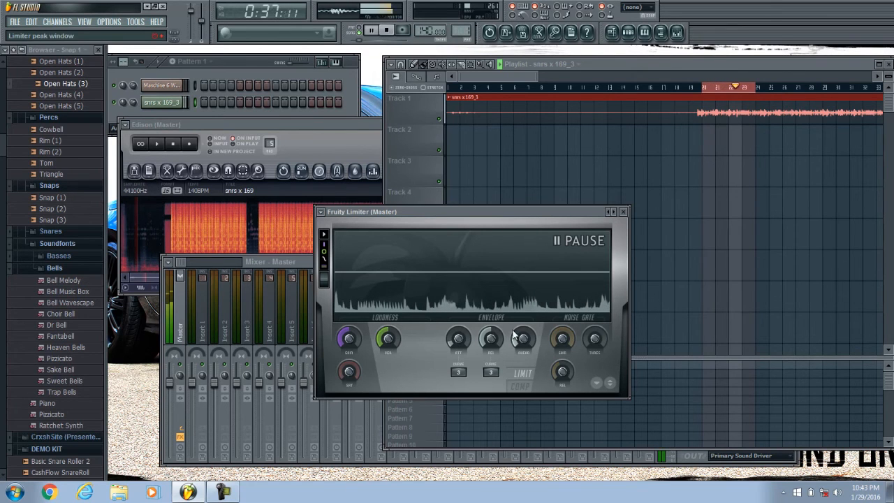
{"action": "key", "text": "space"}
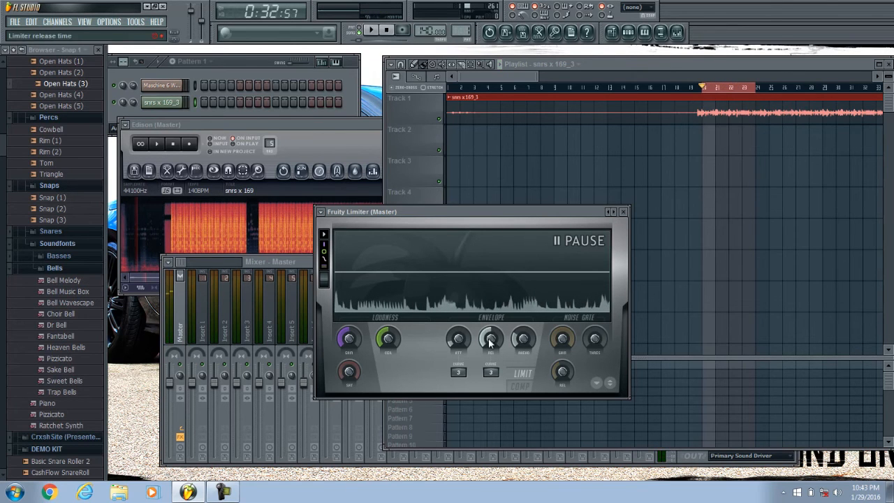
- Switch Fruity Limiter to compressor mode, lower the threshold into the signal peaks and set the ratio to about 2.4:1
{"action": "left_click", "coordinate": [519, 384]}
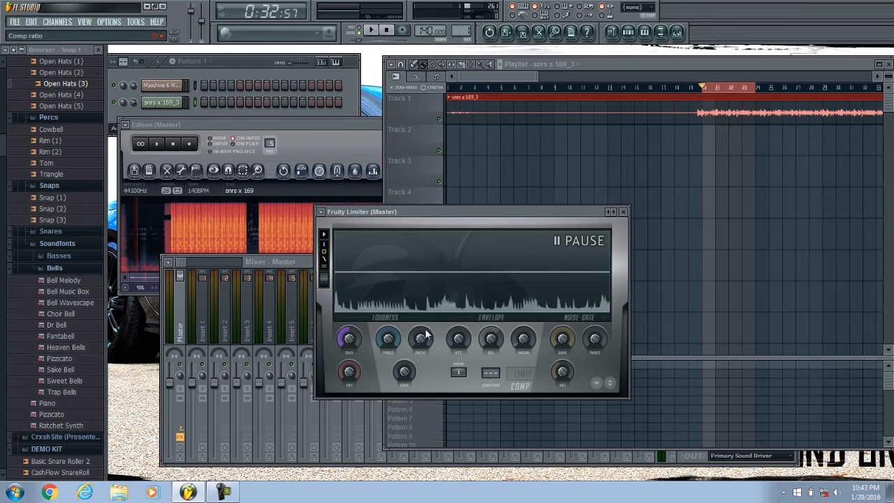
{"action": "left_click_drag", "start_coordinate": [388, 338], "coordinate": [420, 408]}
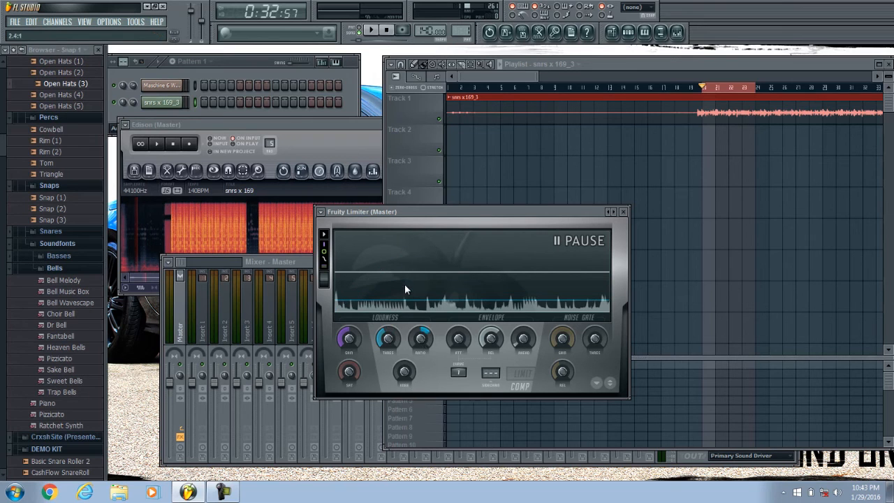
{"action": "left_click_drag", "start_coordinate": [405, 284], "coordinate": [441, 259]}
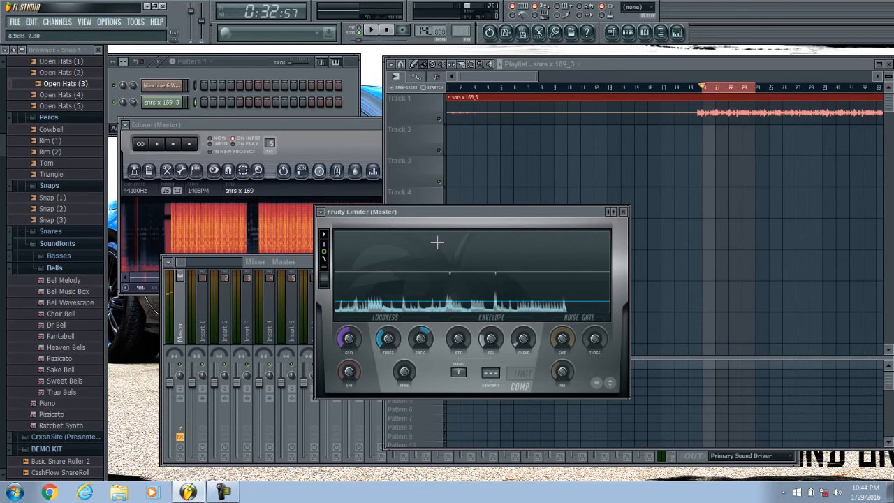
{"action": "left_click_drag", "start_coordinate": [386, 337], "coordinate": [388, 344]}
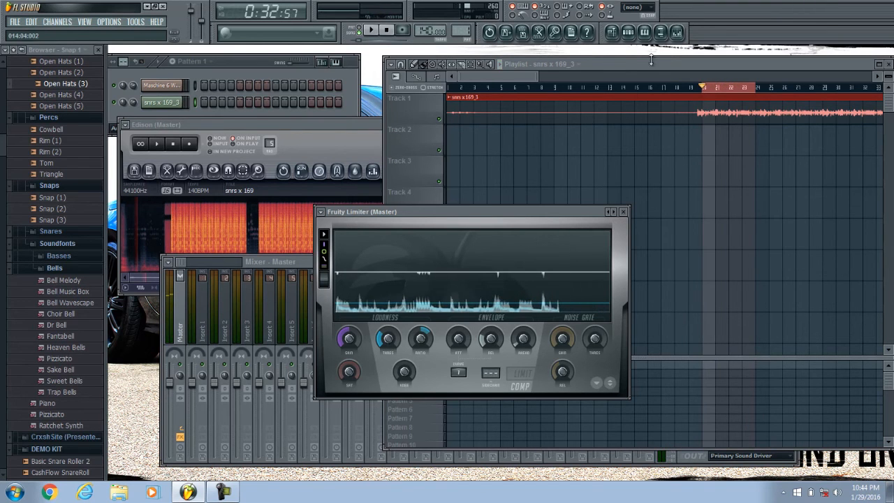
- Bring up the mixer with Fruity Limiter placed above its faders and switch the plugin back to limiter mode
{"action": "left_click", "coordinate": [677, 34]}
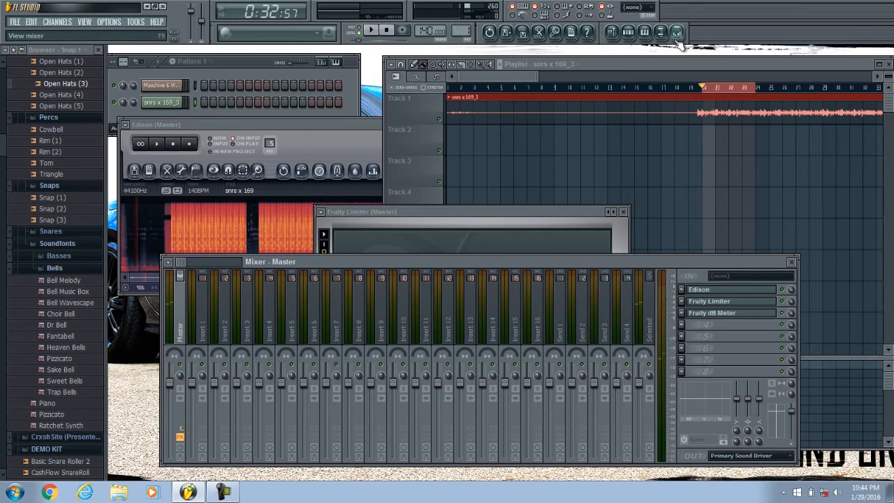
{"action": "left_click_drag", "start_coordinate": [397, 214], "coordinate": [397, 165]}
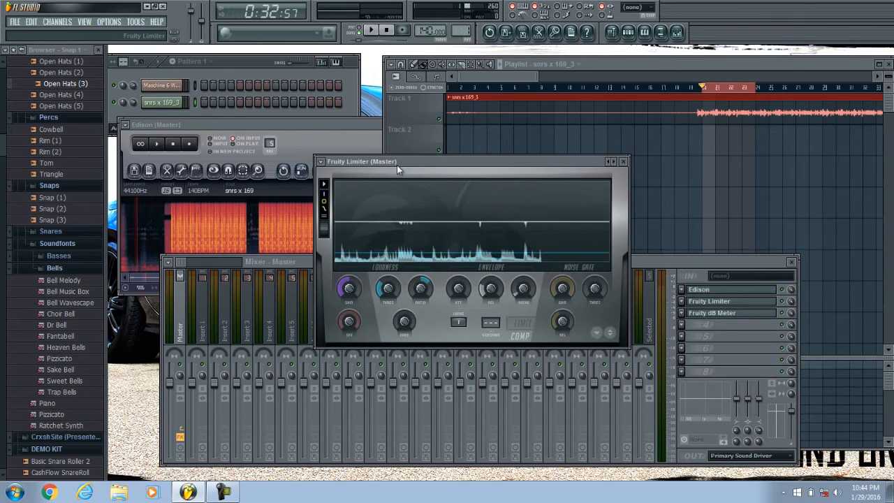
{"action": "left_click", "coordinate": [526, 325]}
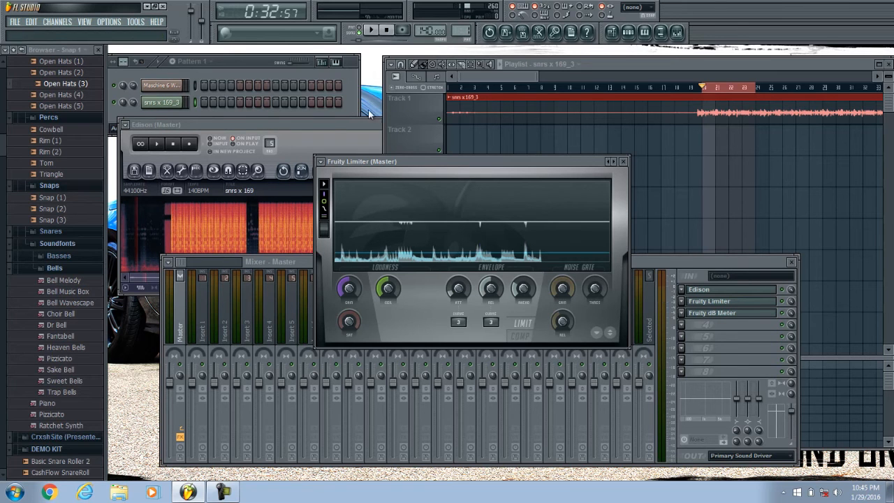
- Play the selected bars while raising the limiter's gain and ceiling in alternating small steps, bringing the ceiling to about 7.4 dB
{"action": "left_click", "coordinate": [375, 31]}
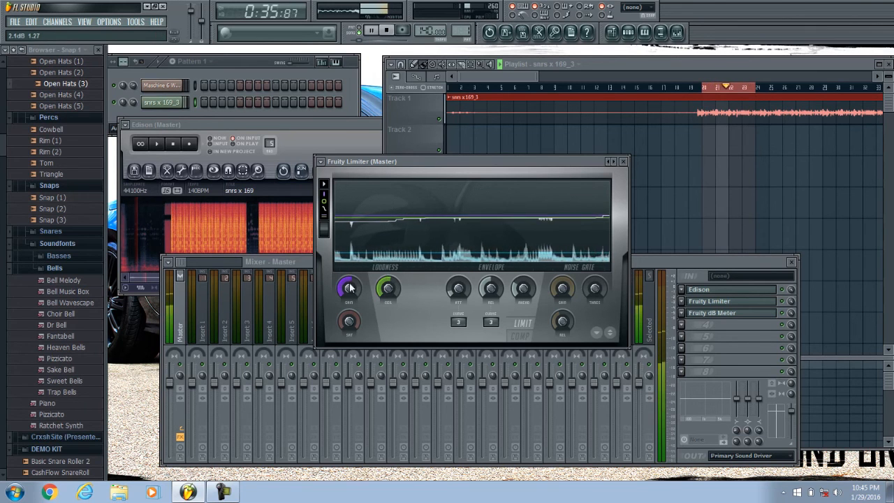
{"action": "left_click_drag", "start_coordinate": [378, 290], "coordinate": [386, 279]}
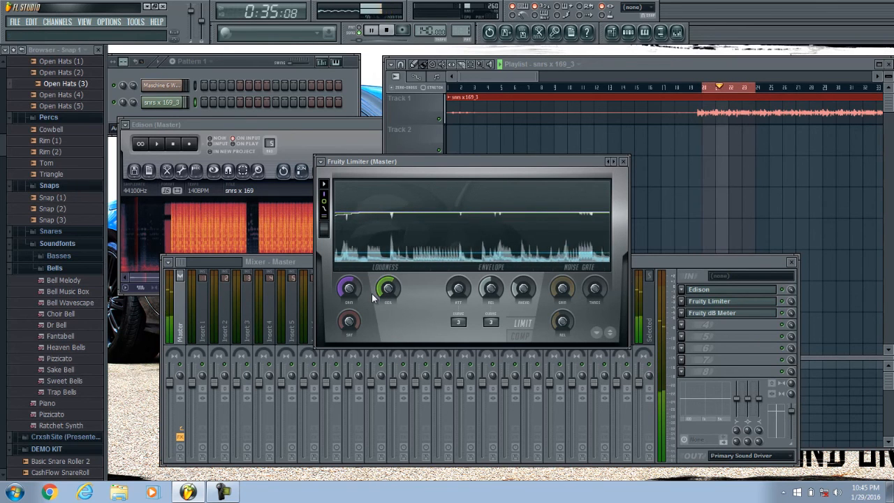
{"action": "left_click_drag", "start_coordinate": [351, 290], "coordinate": [352, 282]}
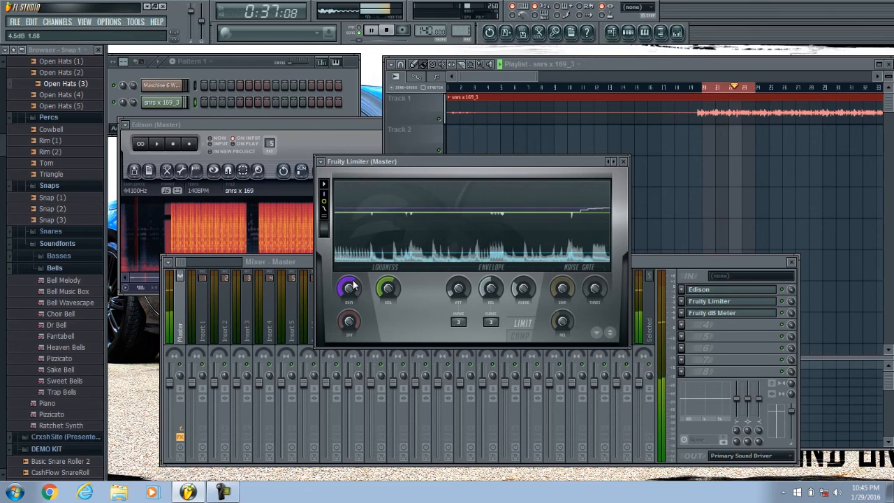
{"action": "left_click_drag", "start_coordinate": [383, 286], "coordinate": [384, 274]}
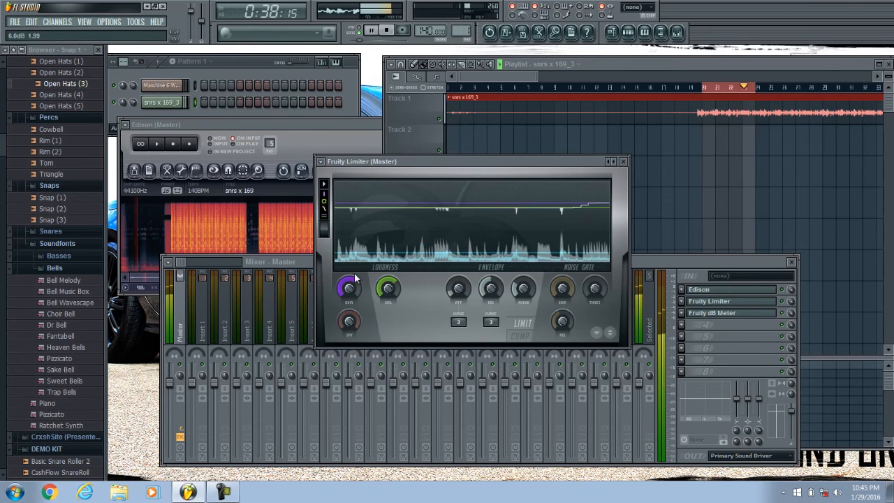
{"action": "left_click_drag", "start_coordinate": [390, 282], "coordinate": [391, 273]}
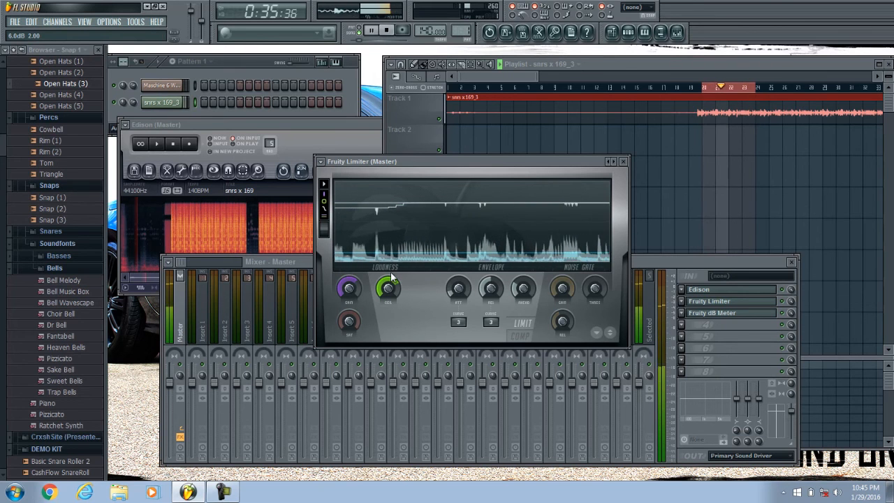
{"action": "left_click_drag", "start_coordinate": [390, 271], "coordinate": [391, 265]}
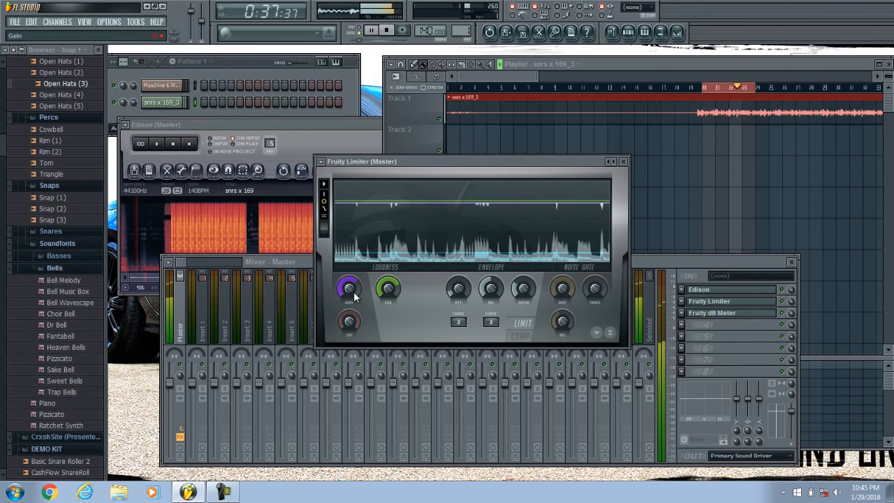
{"action": "left_click_drag", "start_coordinate": [388, 290], "coordinate": [390, 277]}
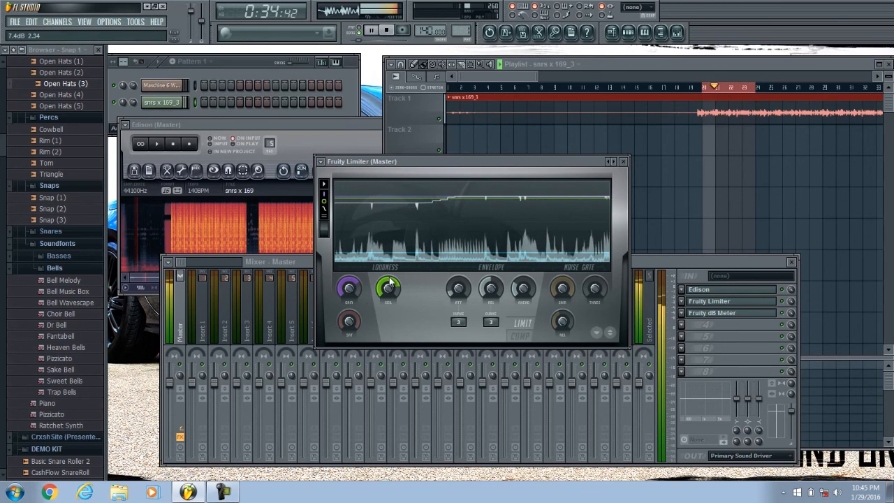
- Set the Master track's volume to 102% (0.4 dB) and check the result in Fruity Limiter before stopping playback
{"action": "left_click", "coordinate": [170, 382]}
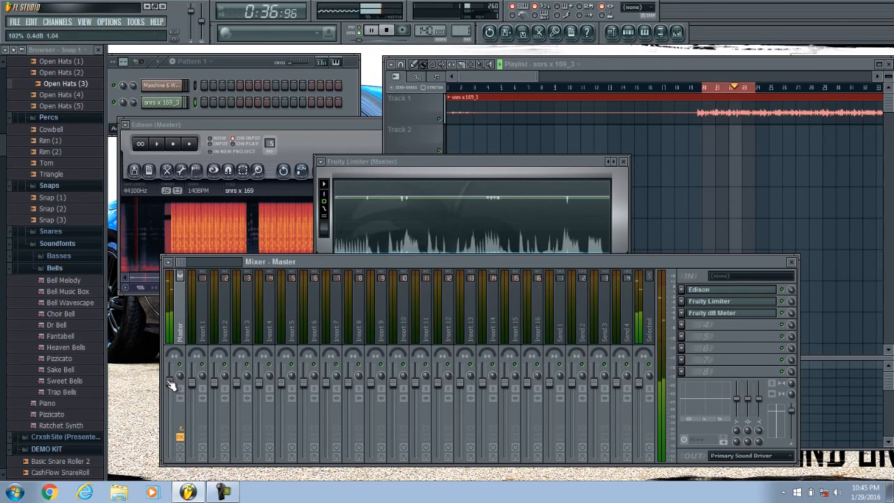
{"action": "left_click", "coordinate": [430, 162]}
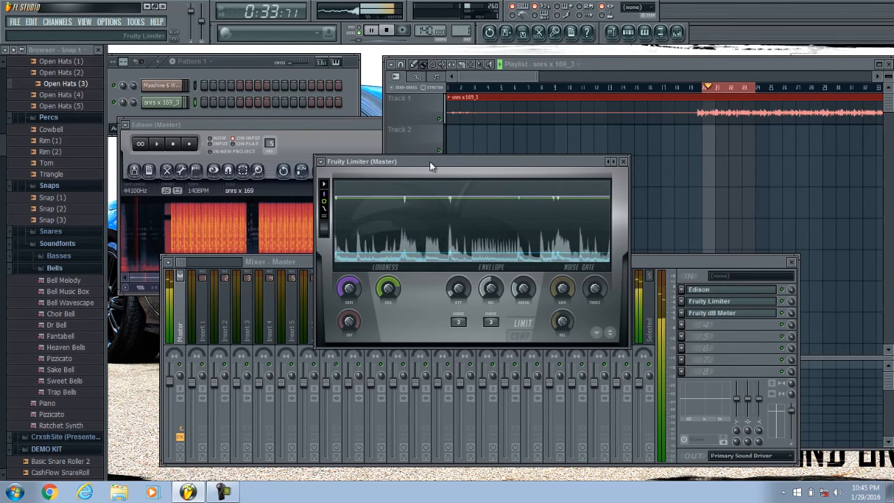
{"action": "key", "text": "space"}
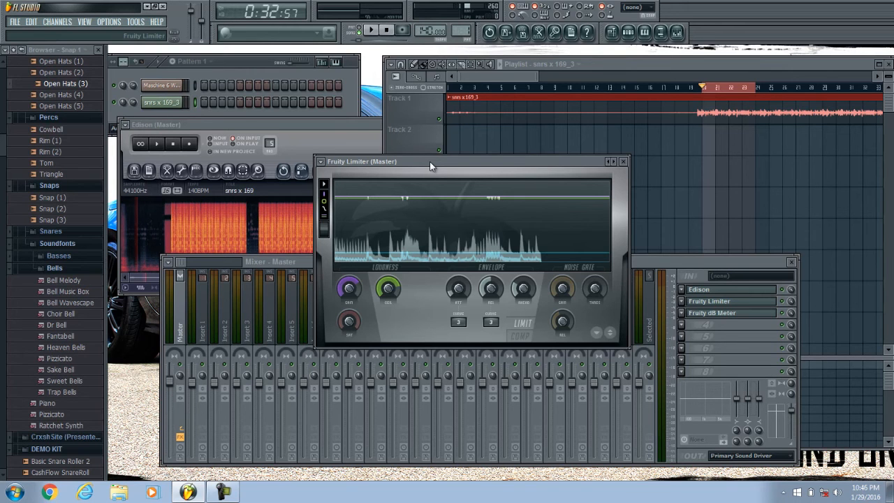
- Move Fruity Limiter clear of the mixer's peak meter and play the selected bars in short runs to check the Master level
{"action": "left_click_drag", "start_coordinate": [429, 161], "coordinate": [396, 179]}
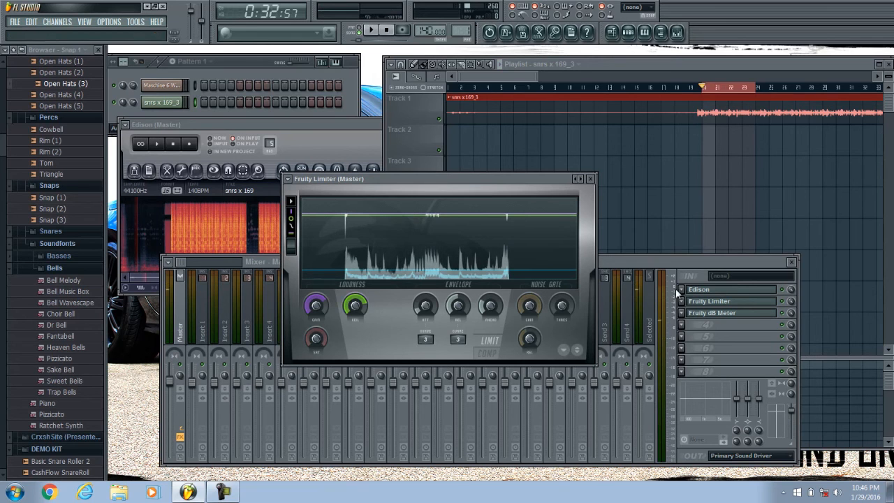
{"action": "key", "text": "space"}
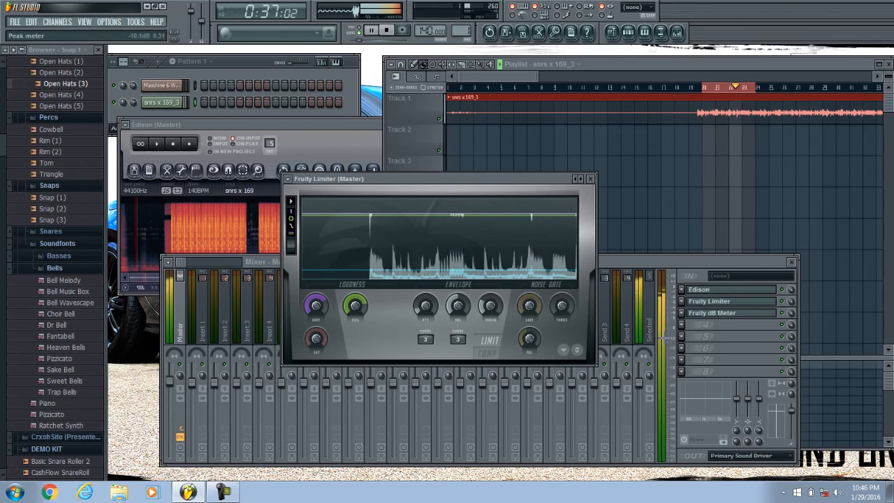
{"action": "key", "text": "space"}
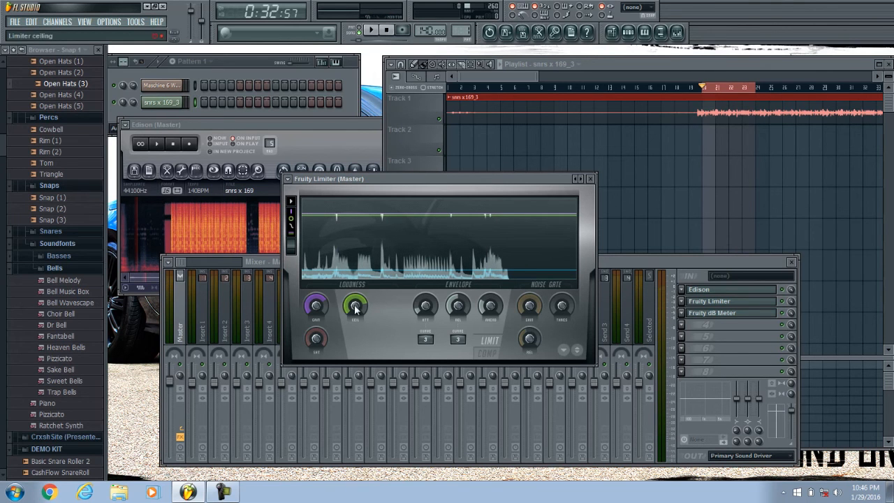
{"action": "key", "text": "space"}
{"action": "key", "text": "space"}
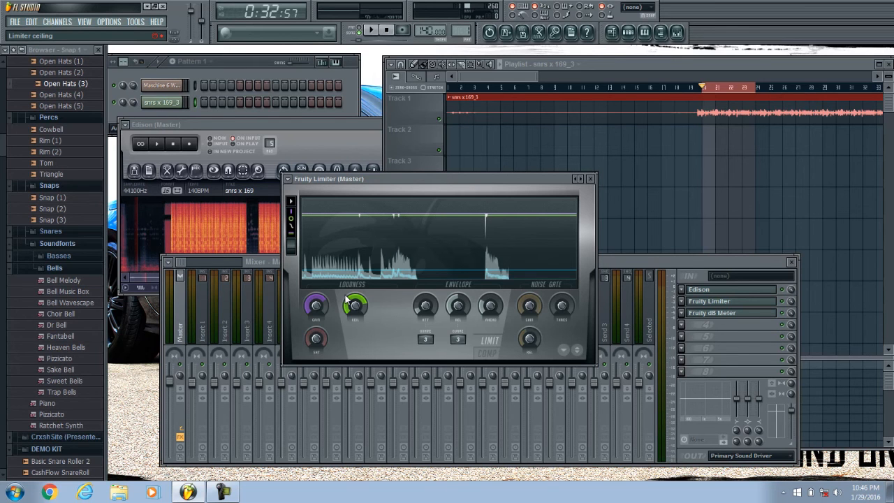
- Play the selected bars and set the limiter's display to show the output level with the analysis and gain envelopes hidden
{"action": "key", "text": "space"}
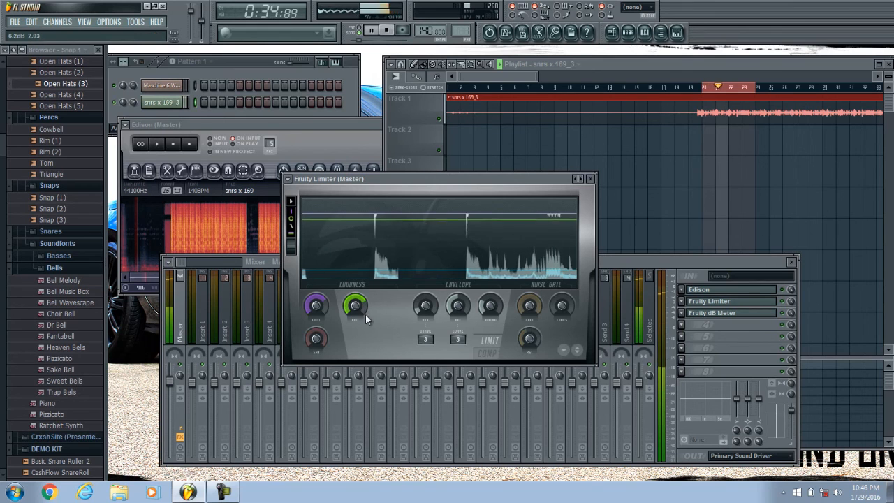
{"action": "left_click", "coordinate": [292, 218]}
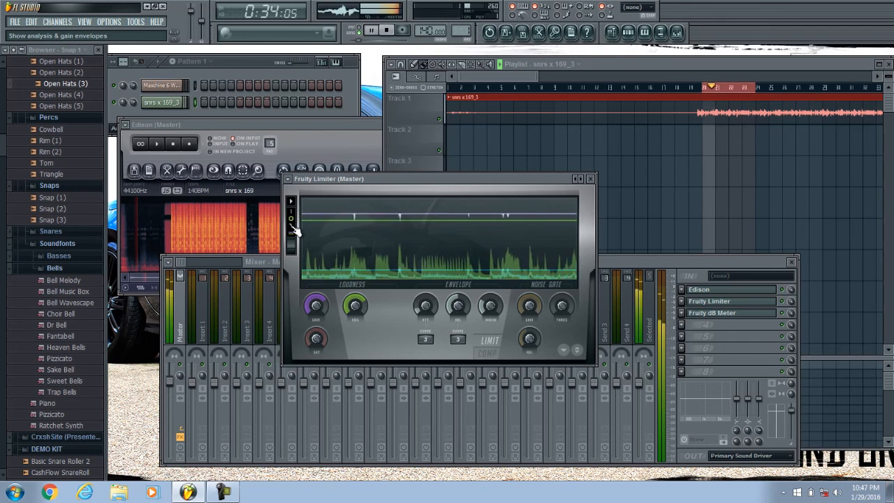
{"action": "left_click", "coordinate": [293, 239]}
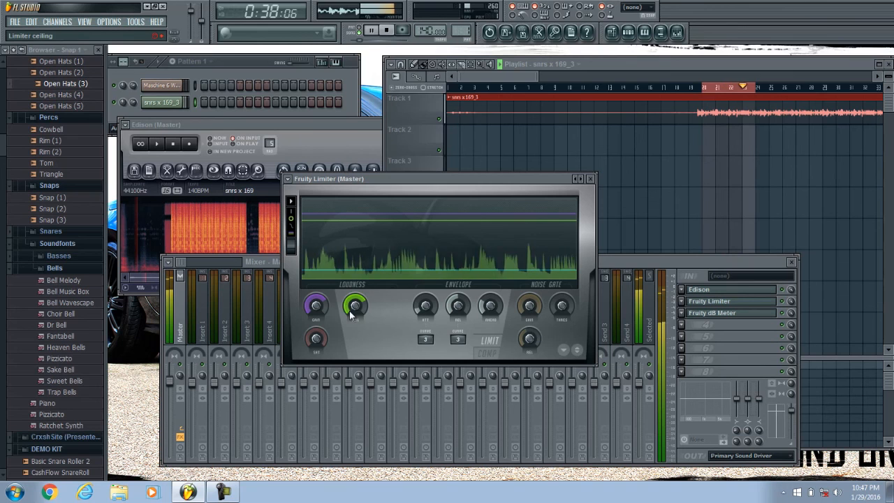
- Lower the limiter's ceiling into the output peaks, raise the gain slightly and settle the ceiling at about -4.6 dB with playback stopped
{"action": "left_click_drag", "start_coordinate": [360, 308], "coordinate": [406, 427]}
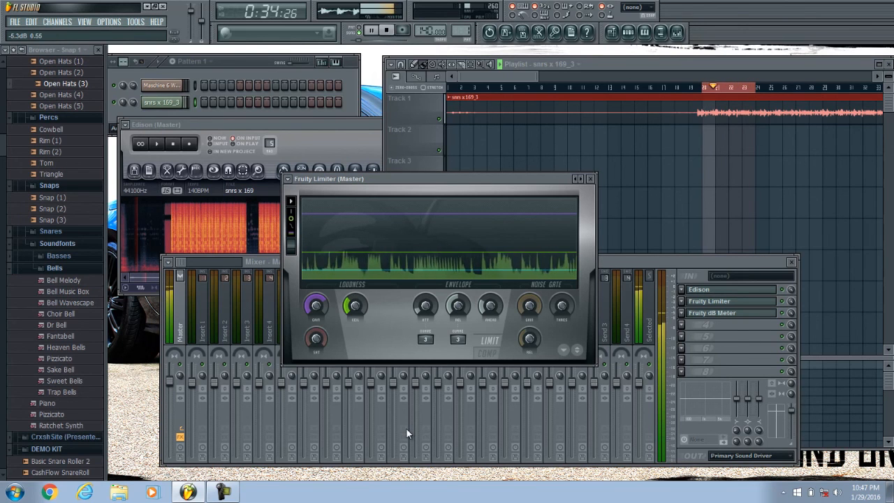
{"action": "left_click_drag", "start_coordinate": [324, 306], "coordinate": [356, 300]}
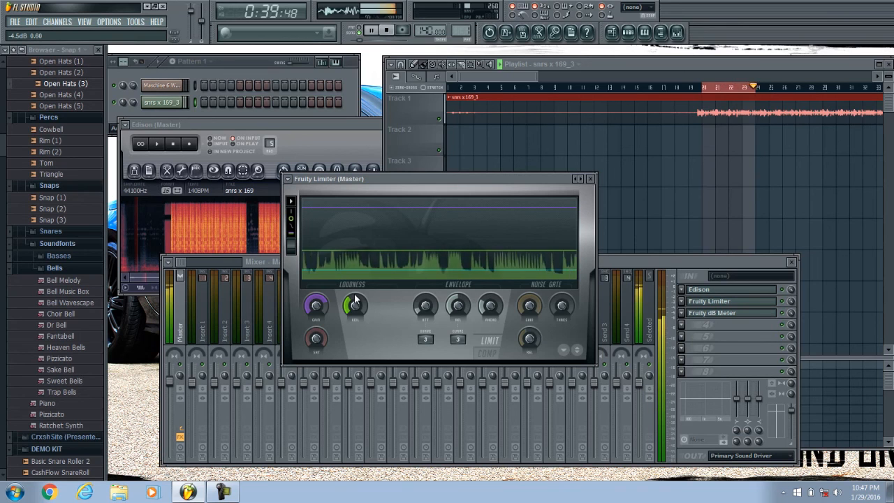
{"action": "key", "text": "space"}
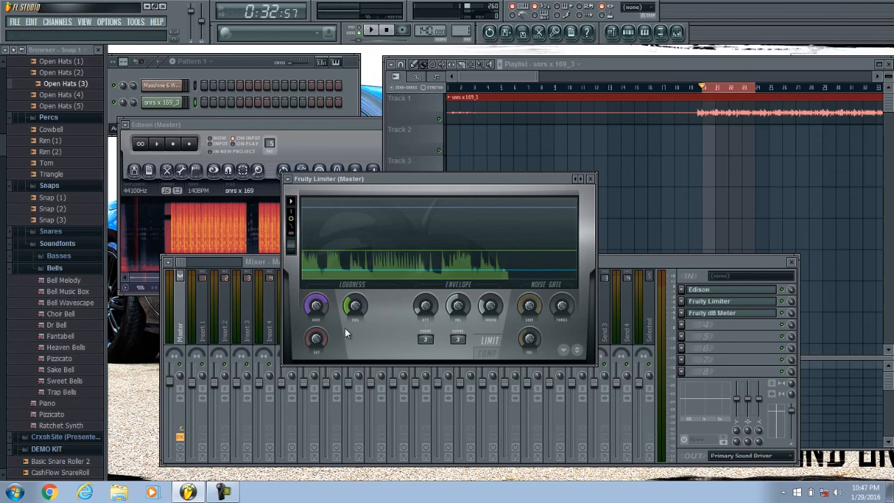
{"action": "left_click", "coordinate": [354, 313]}
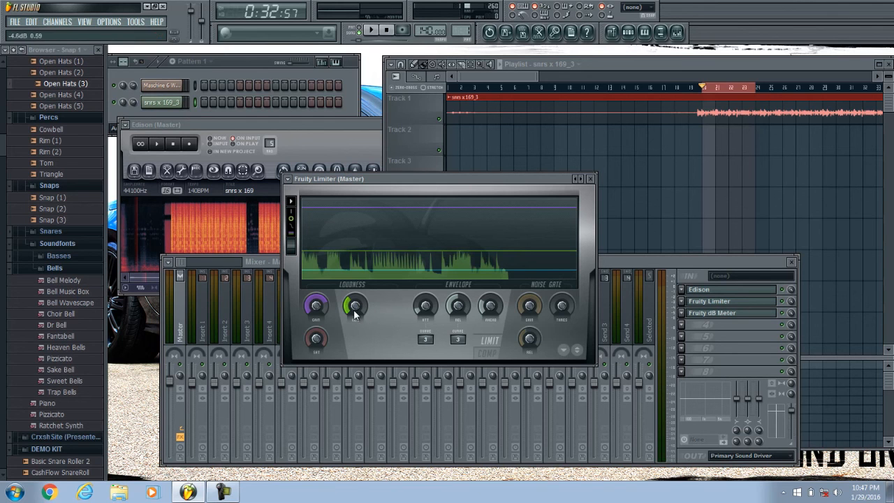